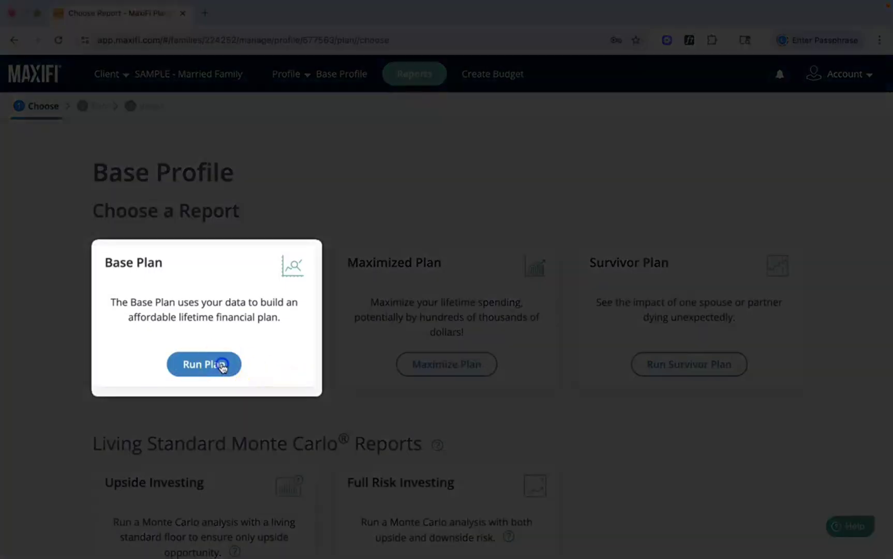
# Step: Generate the Base Plan report and scroll into its Lifetime Budget dashboard charts
pyautogui.click(221, 365)
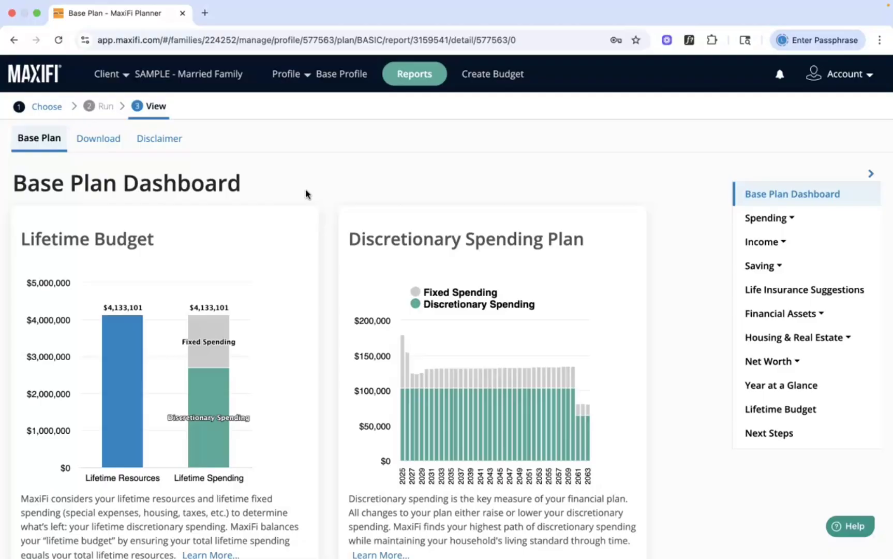
pyautogui.scroll(-4, 306, 194)
pyautogui.scroll(-2, 306, 194)
pyautogui.scroll(-4, 306, 194)
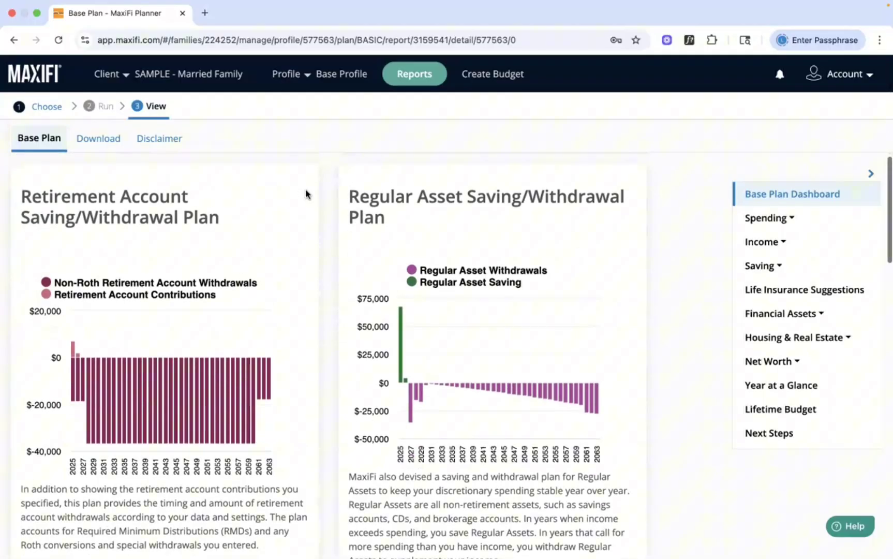
pyautogui.scroll(-1, 306, 194)
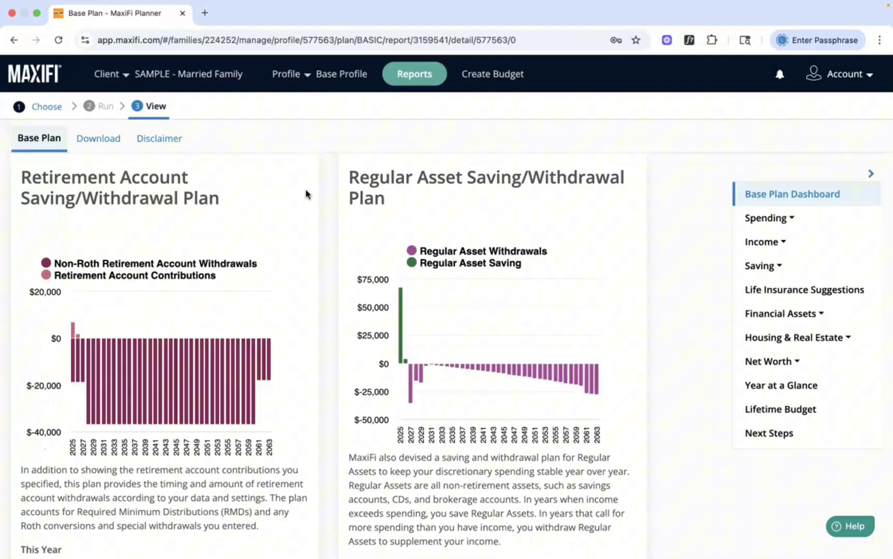
# Step: Scroll down to the Net Worth and Final Estate charts, then back to the top
pyautogui.scroll(-2, 306, 194)
pyautogui.scroll(-3, 305, 194)
pyautogui.scroll(-2, 306, 193)
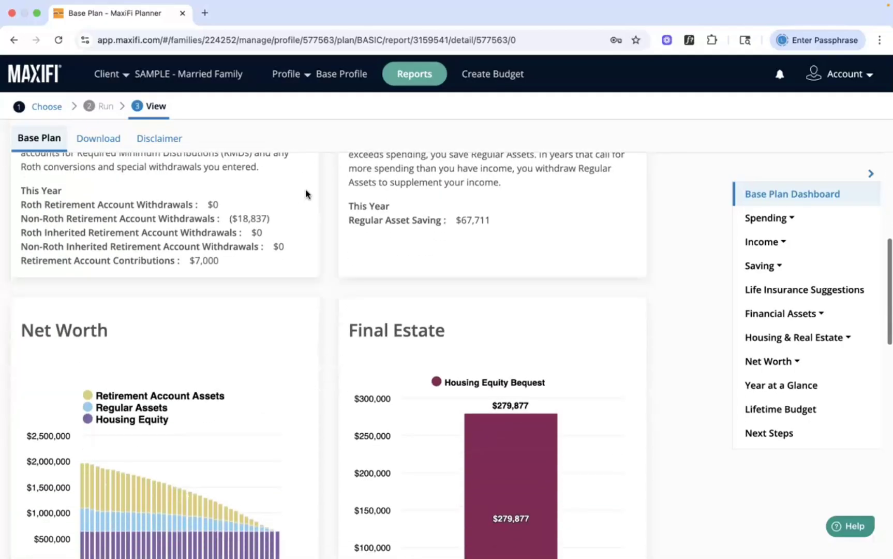
pyautogui.scroll(-2, 306, 194)
pyautogui.scroll(3, 306, 194)
pyautogui.scroll(3, 305, 194)
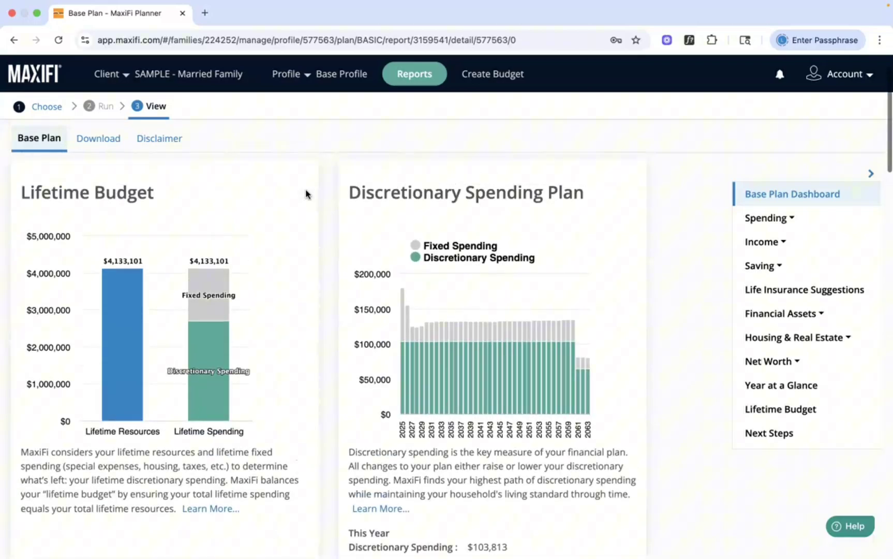
pyautogui.scroll(2, 306, 194)
pyautogui.scroll(-3, 306, 194)
pyautogui.scroll(-1, 305, 194)
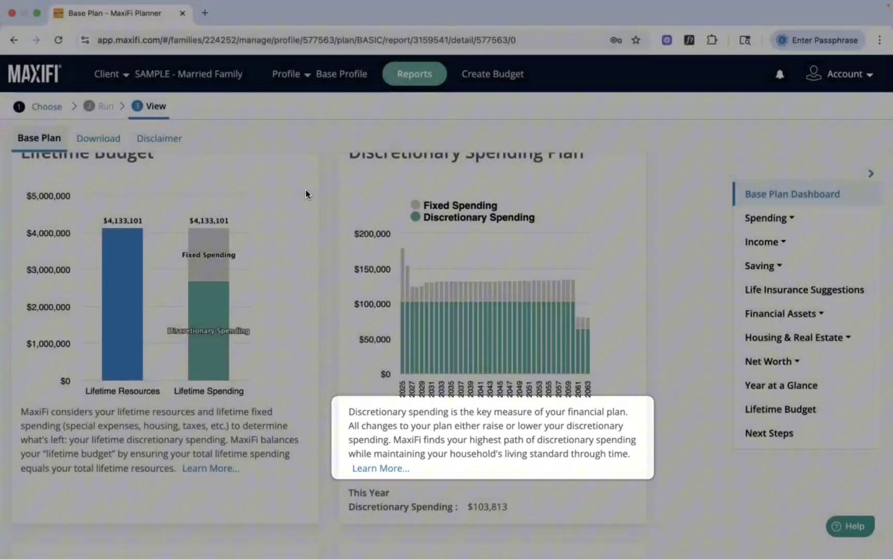
pyautogui.scroll(1, 305, 194)
pyautogui.scroll(1, 306, 194)
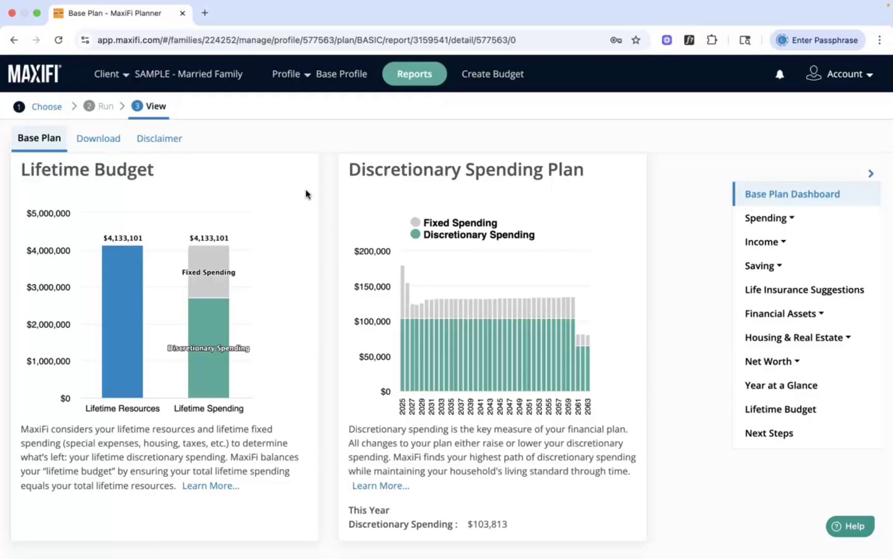
# Step: Open Spending Overview and scroll to its yearly table showing $103,813 discretionary spending
pyautogui.click(793, 220)
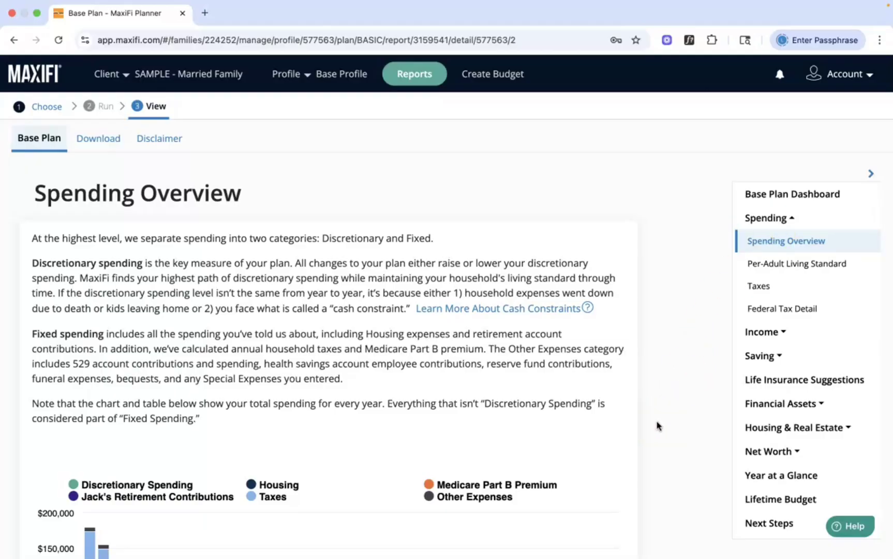
pyautogui.scroll(-1, 657, 425)
pyautogui.scroll(-1, 657, 425)
pyautogui.scroll(-3, 657, 426)
pyautogui.scroll(-1, 657, 426)
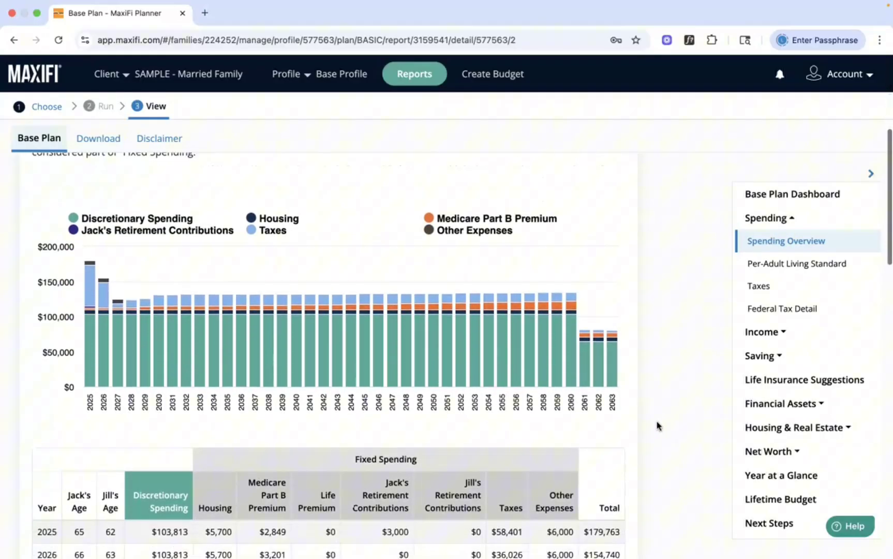
pyautogui.scroll(-1, 657, 425)
pyautogui.scroll(-2, 657, 425)
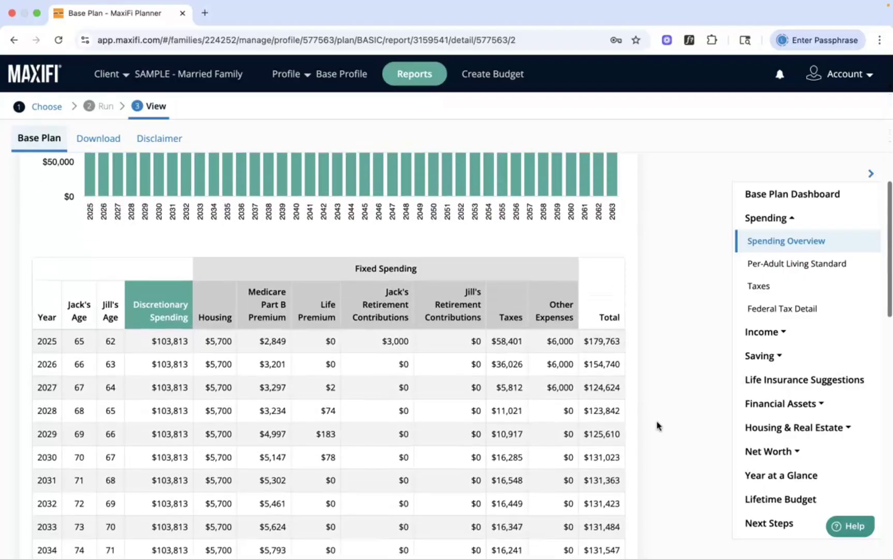
pyautogui.scroll(-1, 657, 426)
pyautogui.scroll(-1, 657, 425)
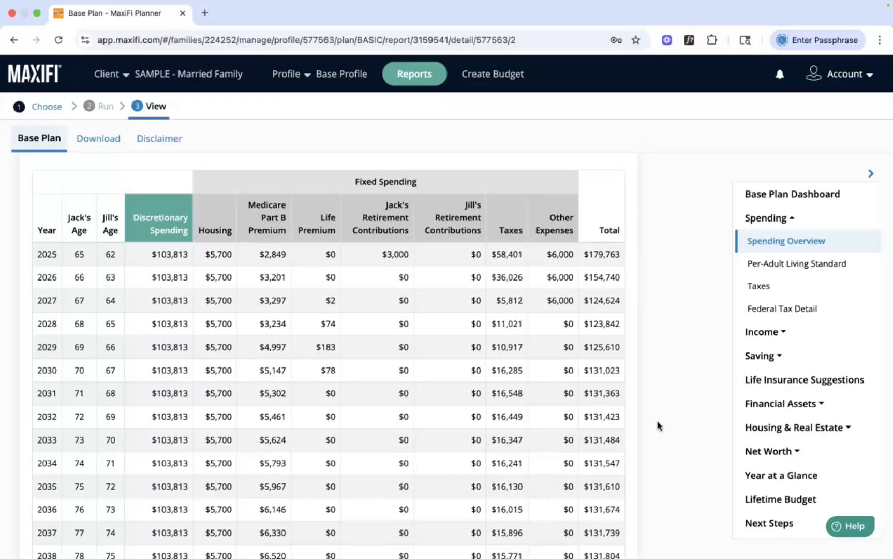
# Step: Open the Housing report showing $4,000 property tax, $1,700 insurance and $640,000 equity yearly
pyautogui.click(750, 428)
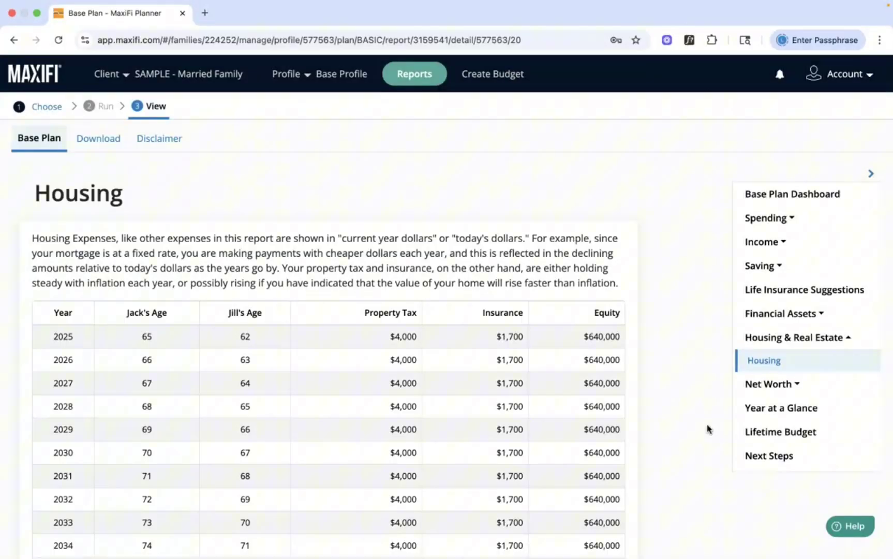
# Step: Open Regular Asset Saving Plan and scroll its table, noting 2025 total income of $247,474
pyautogui.click(744, 265)
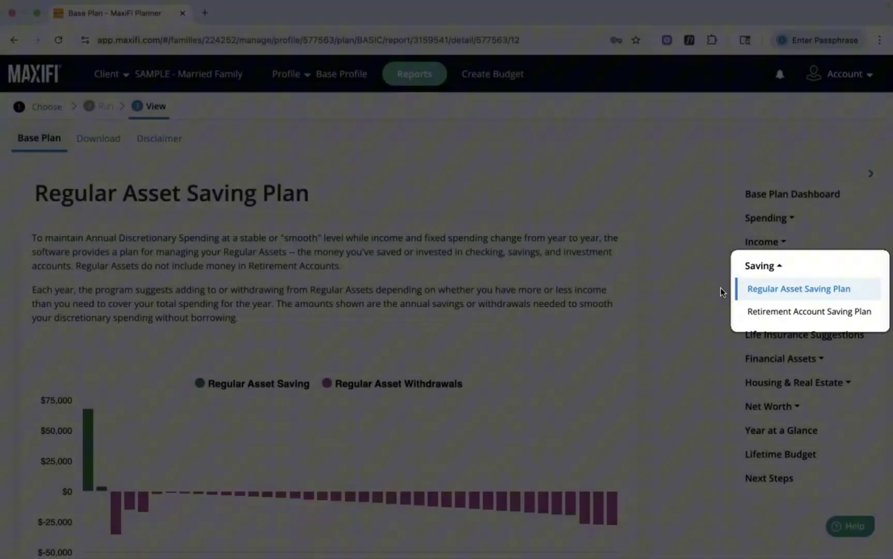
pyautogui.scroll(-1, 697, 338)
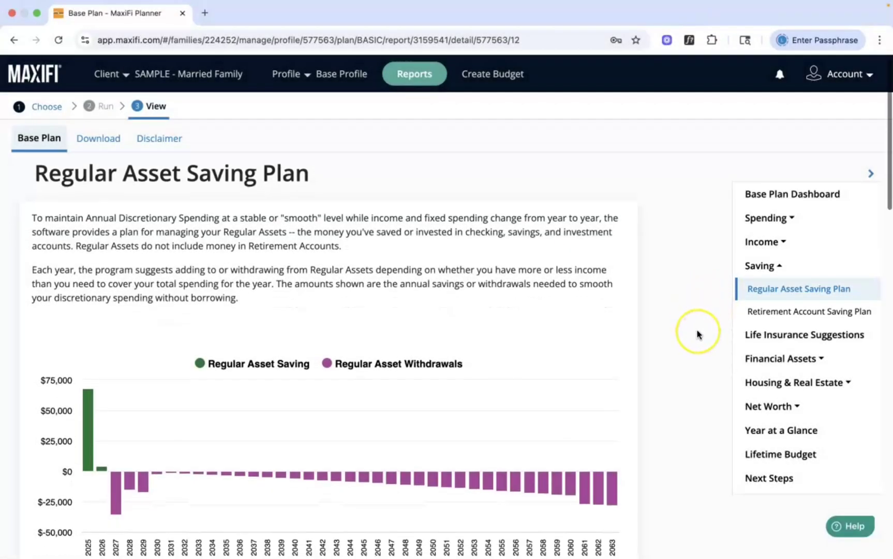
pyautogui.scroll(-1, 697, 336)
pyautogui.scroll(-2, 697, 335)
pyautogui.scroll(-2, 697, 334)
pyautogui.scroll(-2, 696, 334)
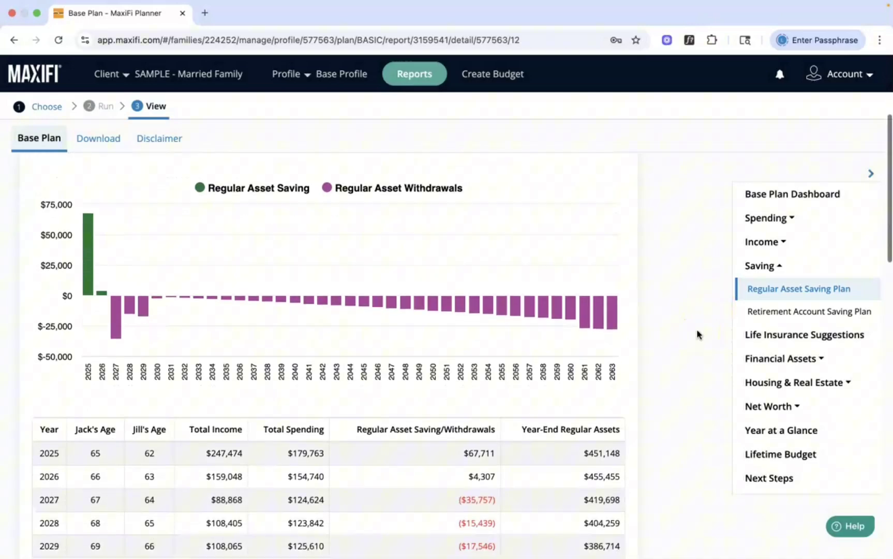
pyautogui.scroll(-4, 696, 334)
pyautogui.scroll(-1, 697, 334)
pyautogui.scroll(-1, 697, 334)
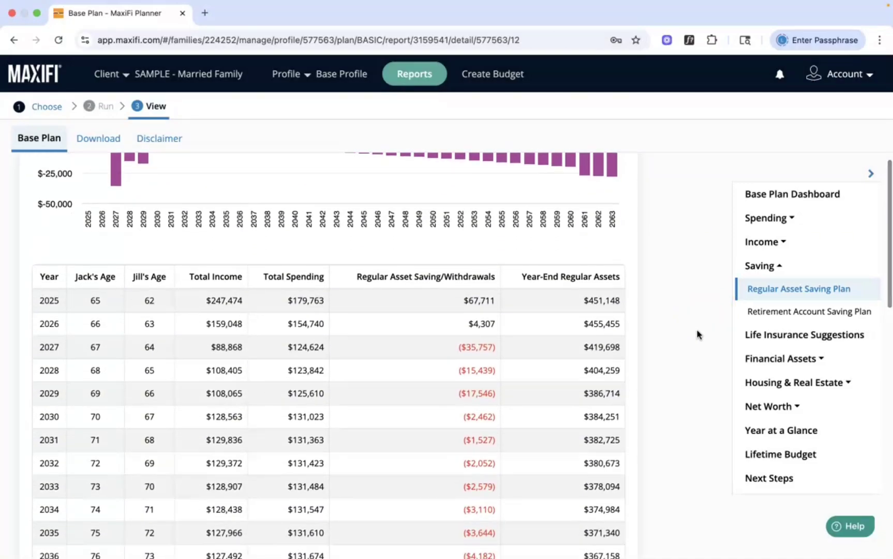
pyautogui.scroll(-1, 697, 335)
pyautogui.scroll(-2, 697, 334)
pyautogui.scroll(-1, 697, 334)
pyautogui.scroll(-1, 697, 335)
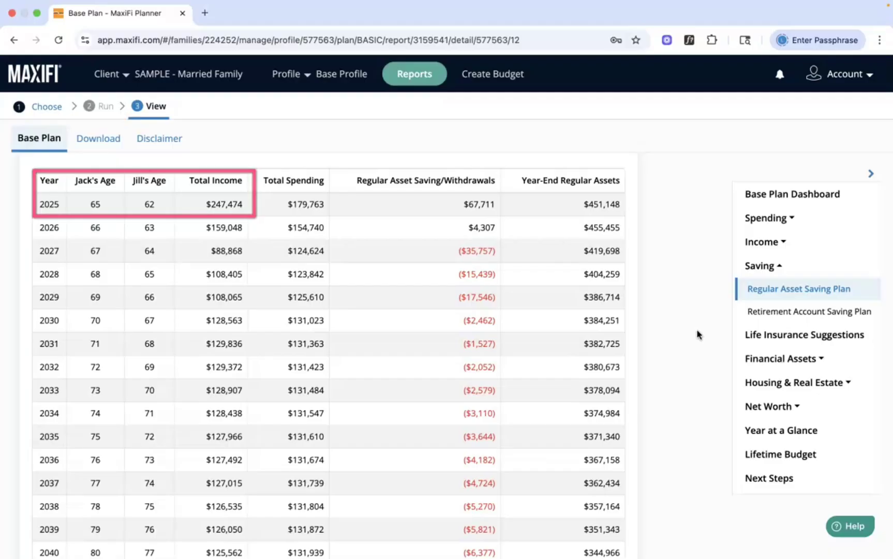
# Step: Open the Income Overview report and scroll down through it
pyautogui.click(722, 300)
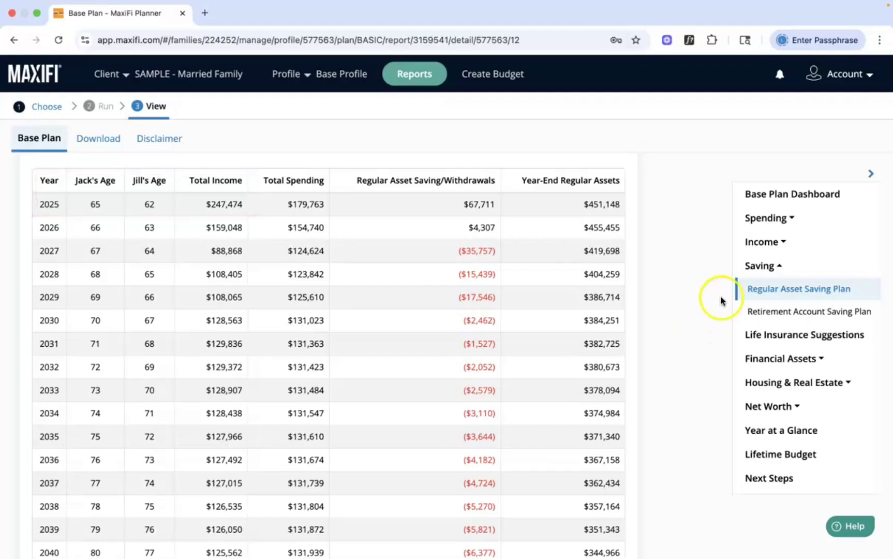
pyautogui.click(753, 248)
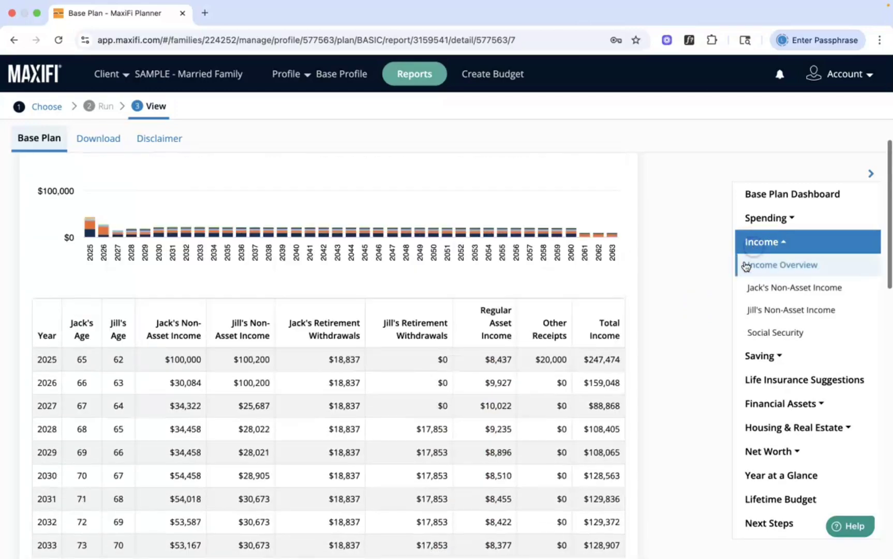
pyautogui.click(675, 403)
pyautogui.scroll(-3, 676, 404)
pyautogui.scroll(-2, 675, 404)
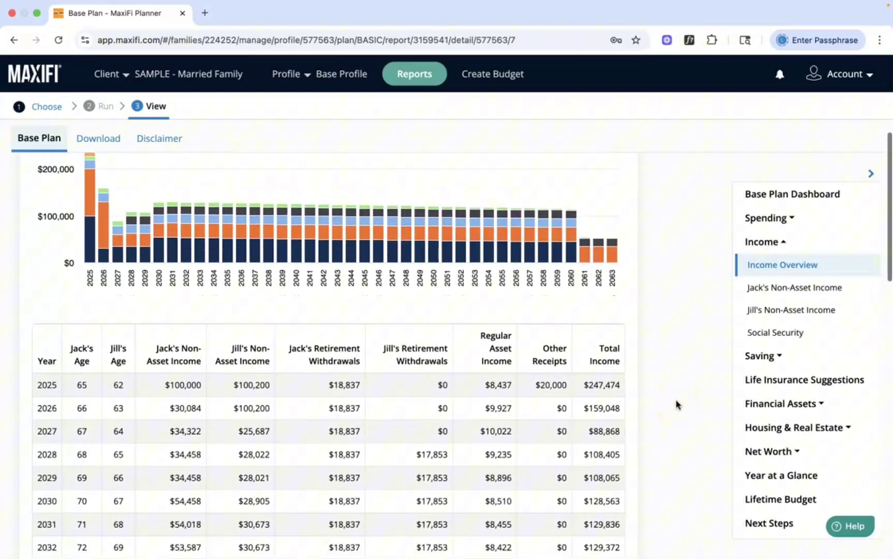
pyautogui.scroll(-3, 675, 404)
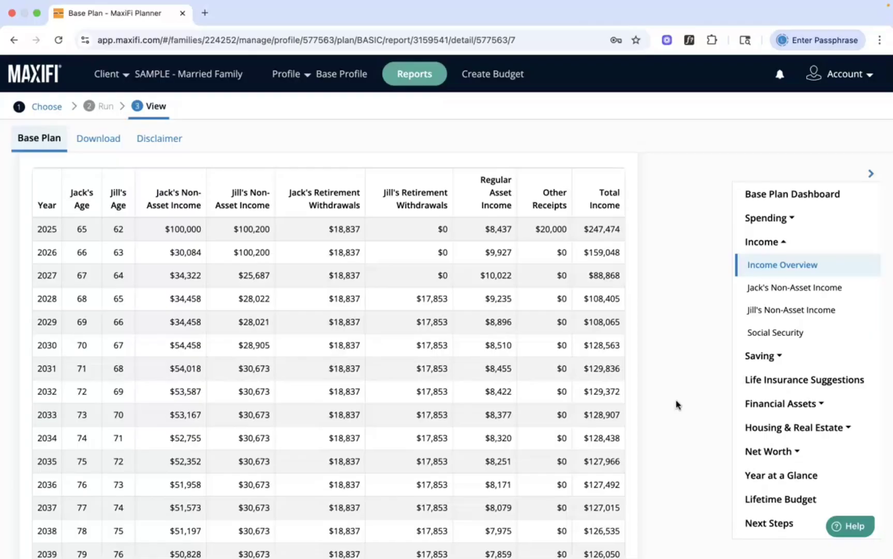
# Step: Open Spending Overview and scroll to the chart and table showing 2025 spending of $179,763
pyautogui.click(754, 222)
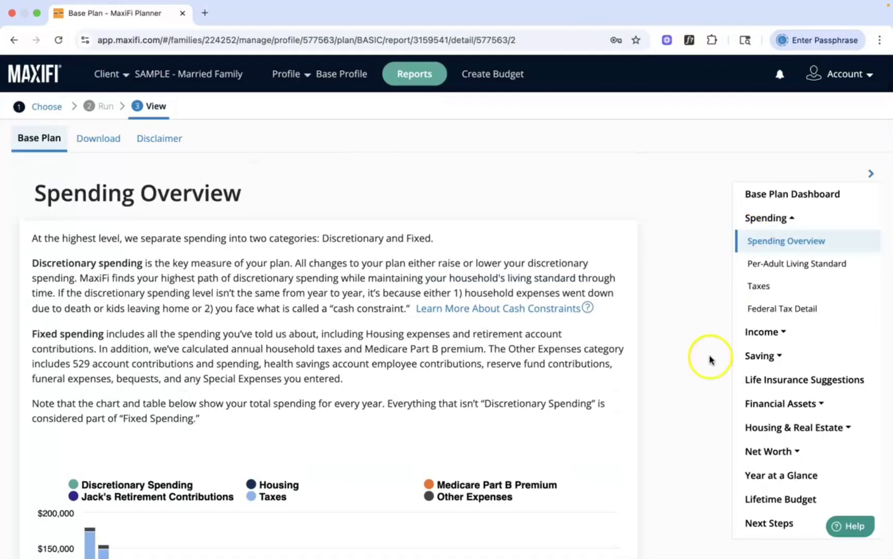
pyautogui.scroll(-2, 651, 433)
pyautogui.scroll(-2, 651, 433)
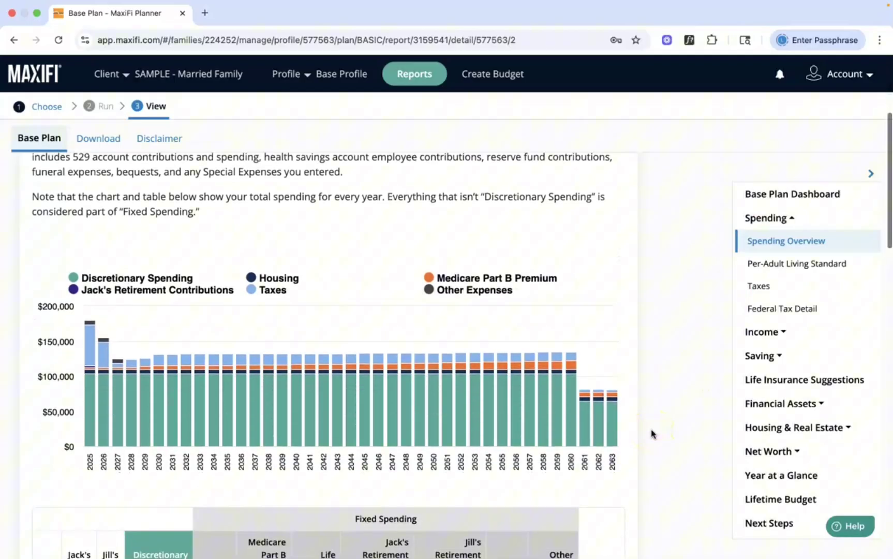
pyautogui.scroll(-3, 651, 434)
pyautogui.scroll(-1, 650, 434)
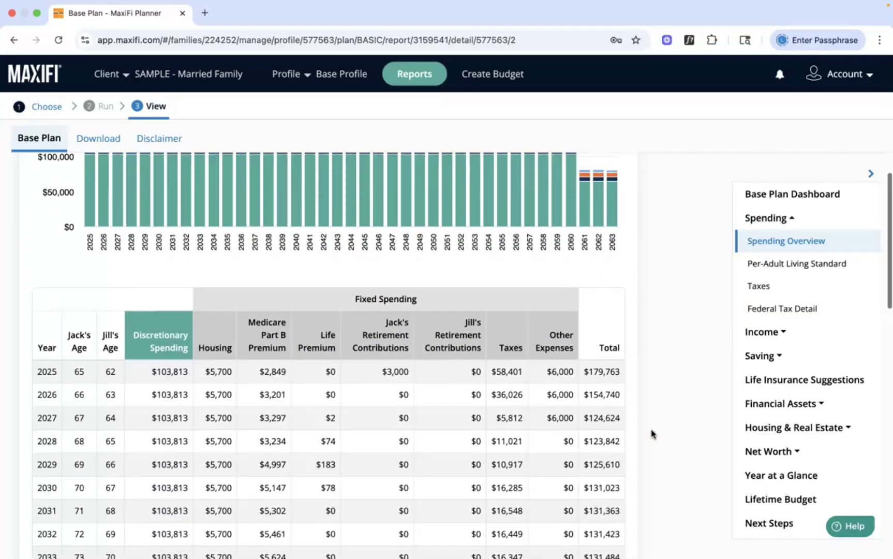
# Step: Open Retirement Account Saving Plan and scroll to its table: $7,000 contributions, $876,413 assets in 2025
pyautogui.click(749, 357)
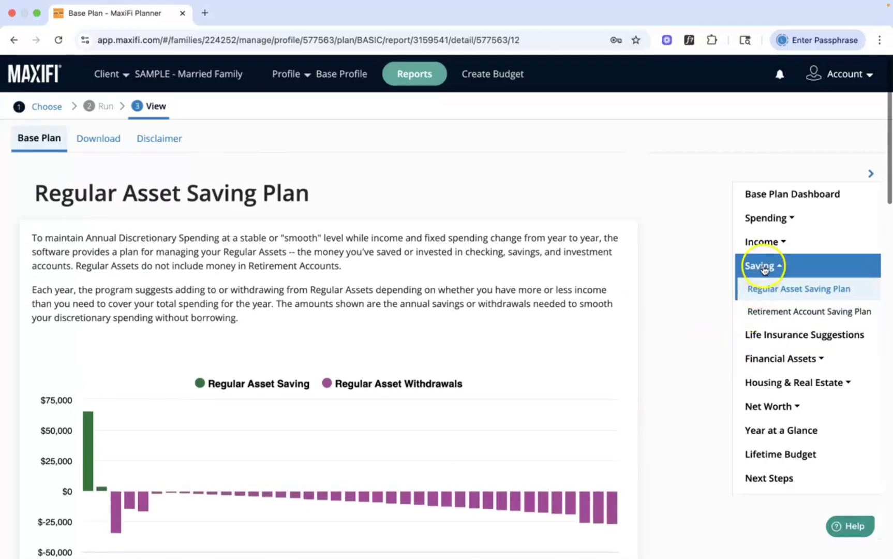
pyautogui.click(760, 311)
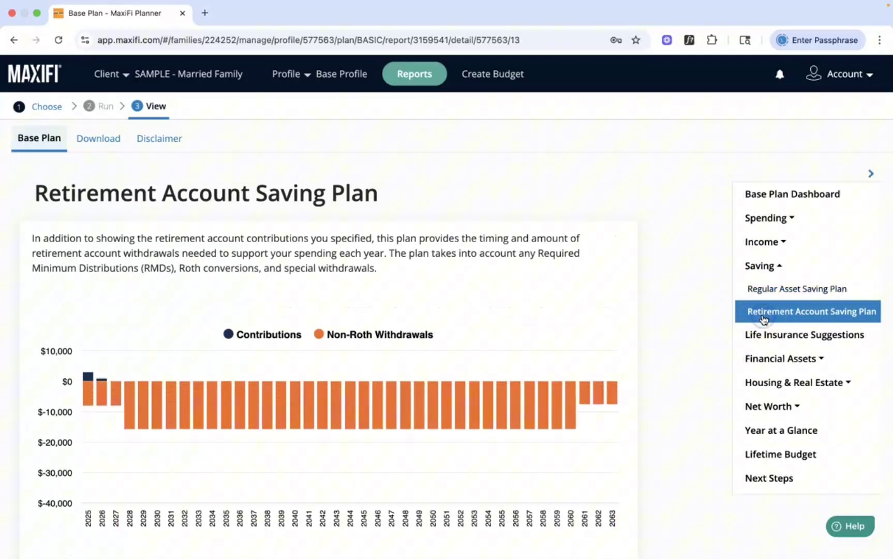
pyautogui.scroll(-1, 676, 386)
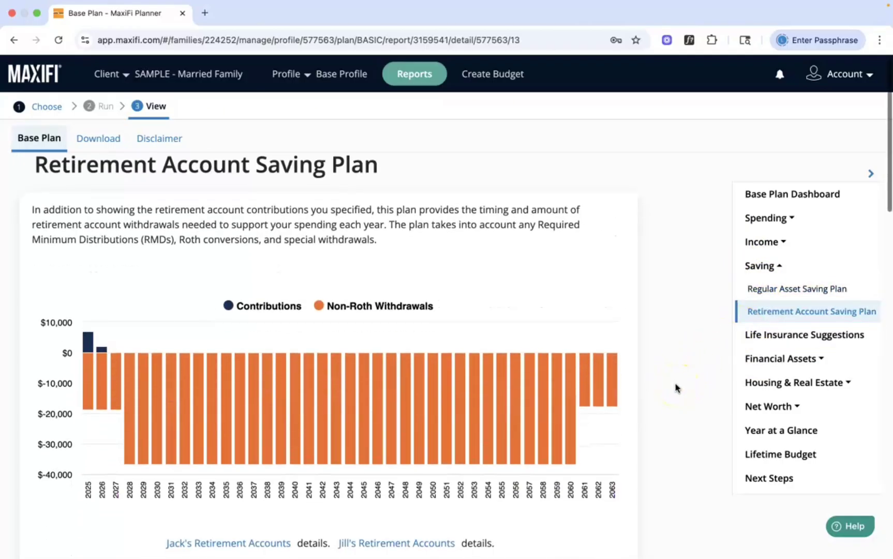
pyautogui.scroll(-1, 676, 387)
pyautogui.scroll(-2, 676, 387)
pyautogui.scroll(-3, 676, 387)
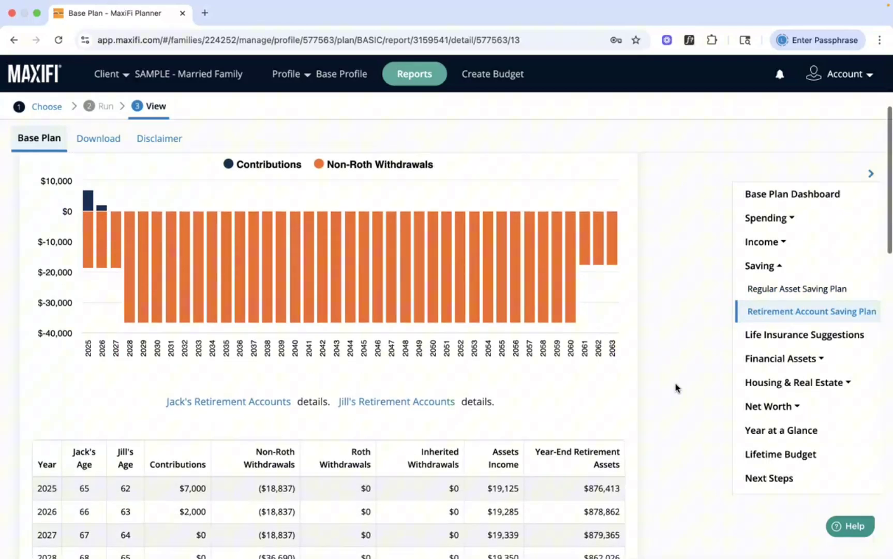
pyautogui.scroll(-3, 676, 386)
pyautogui.scroll(-2, 676, 387)
pyautogui.scroll(-2, 676, 387)
pyautogui.scroll(-1, 676, 386)
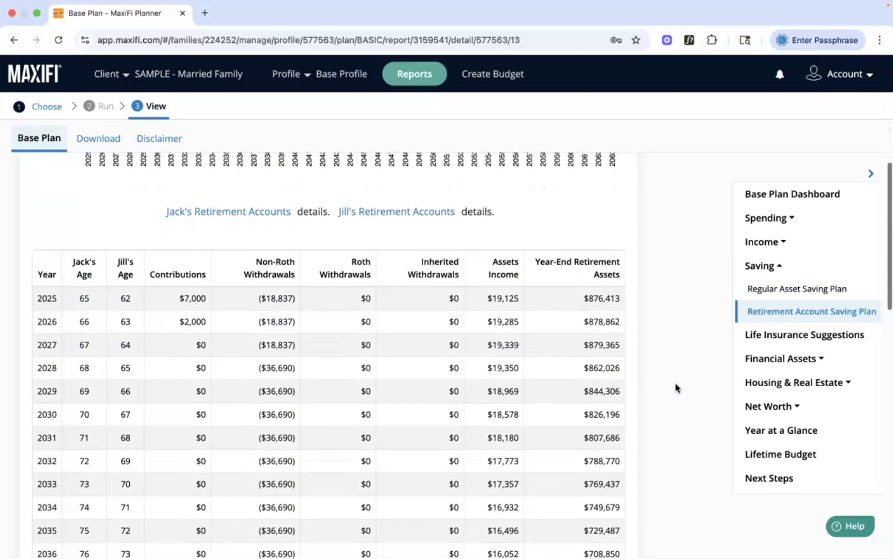
pyautogui.scroll(-1, 676, 387)
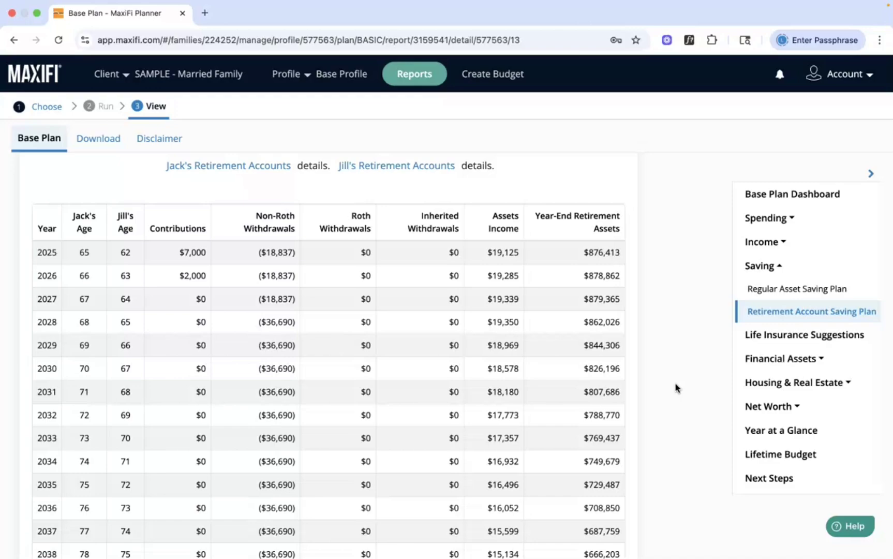
# Step: Open Year at a Glance and check the year dropdown, staying on 2025
pyautogui.click(755, 431)
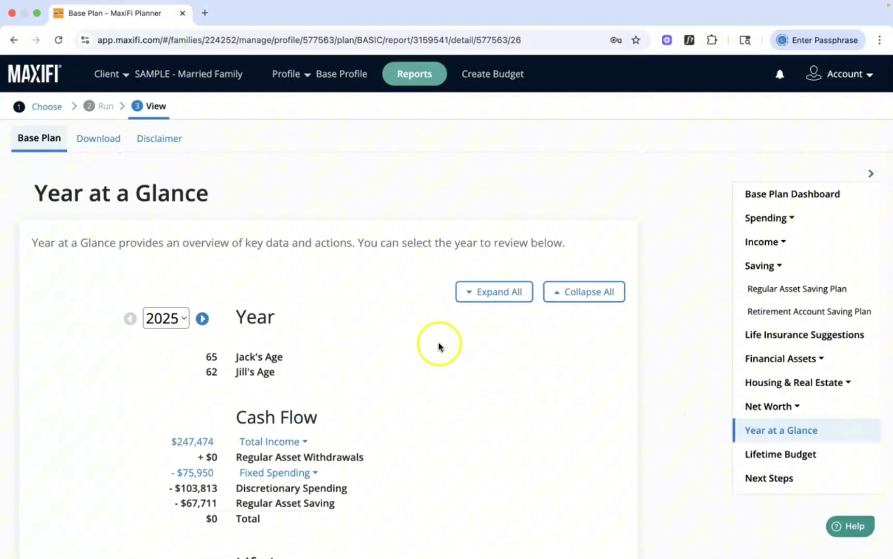
pyautogui.click(183, 318)
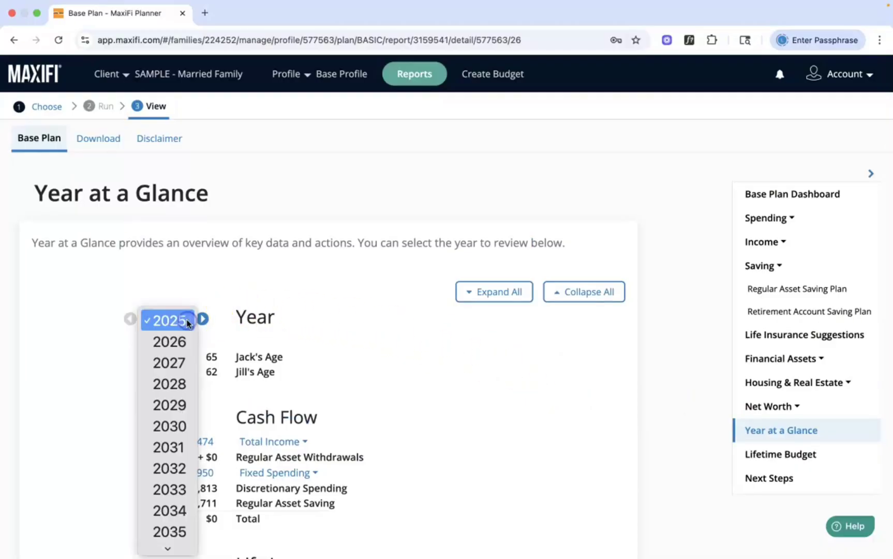
pyautogui.scroll(-1, 304, 350)
pyautogui.scroll(-3, 304, 351)
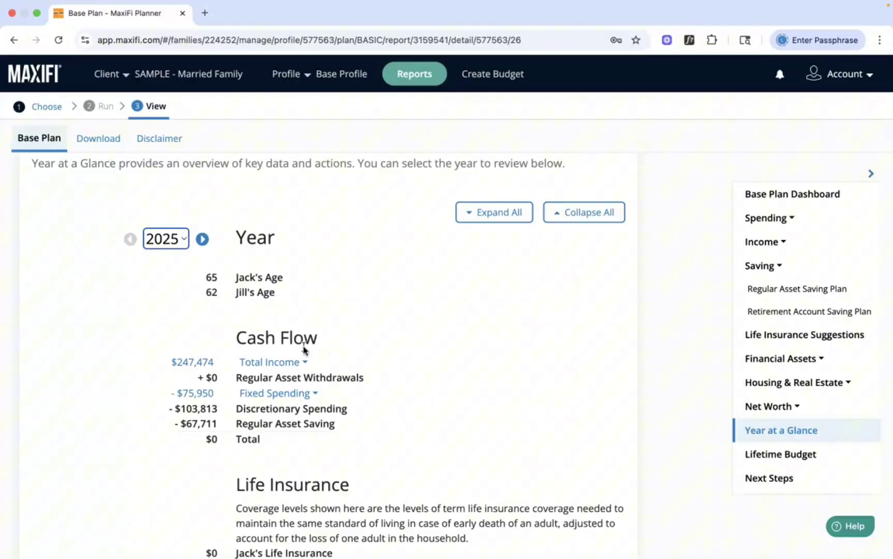
# Step: Expand Total Income plus Jack's and Jill's Non-Asset Income into labor and other sources
pyautogui.click(300, 362)
pyautogui.scroll(-2, 358, 391)
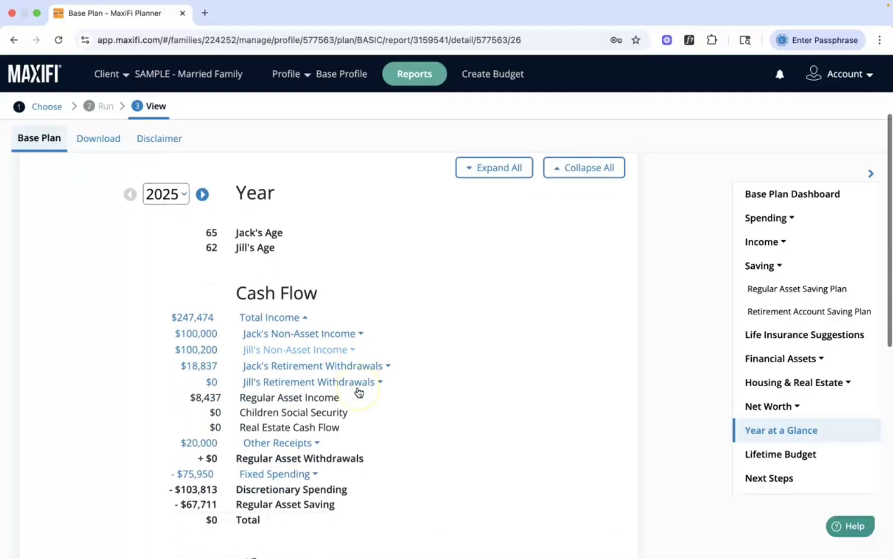
pyautogui.click(336, 333)
pyautogui.scroll(-3, 335, 338)
pyautogui.click(335, 343)
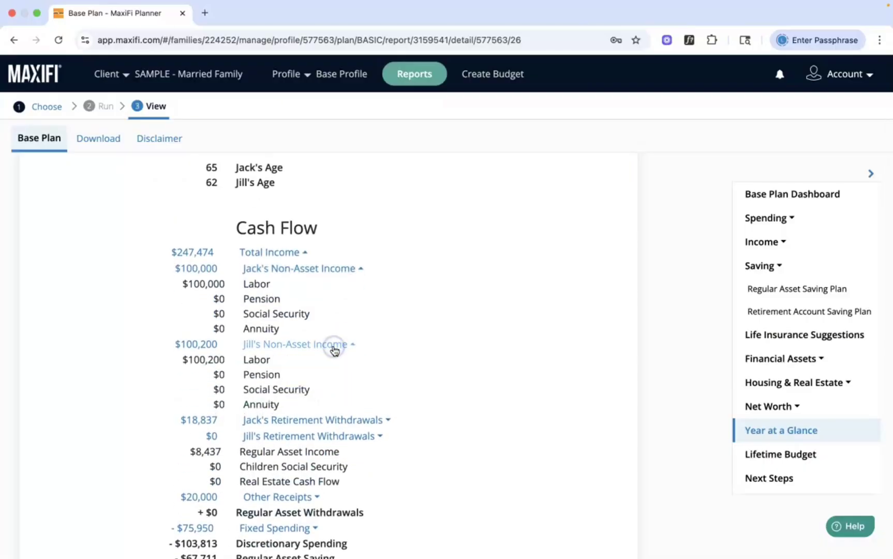
pyautogui.scroll(-2, 335, 350)
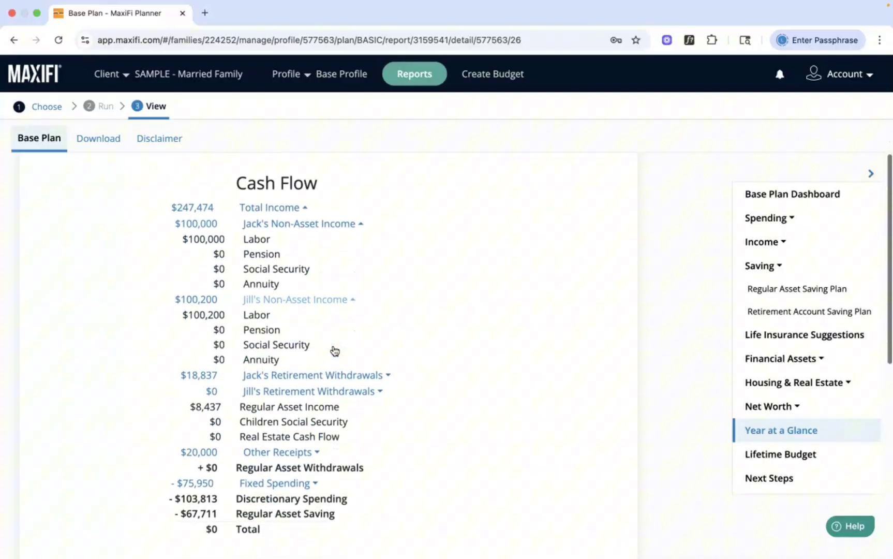
pyautogui.scroll(-2, 334, 350)
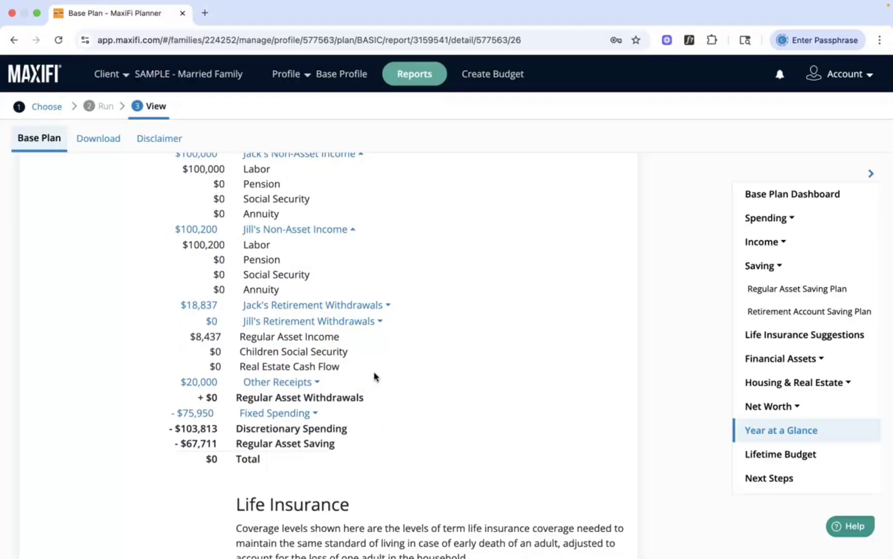
# Step: Reopen Spending Overview and scroll to its 2025–2063 discretionary and fixed spending chart
pyautogui.click(754, 217)
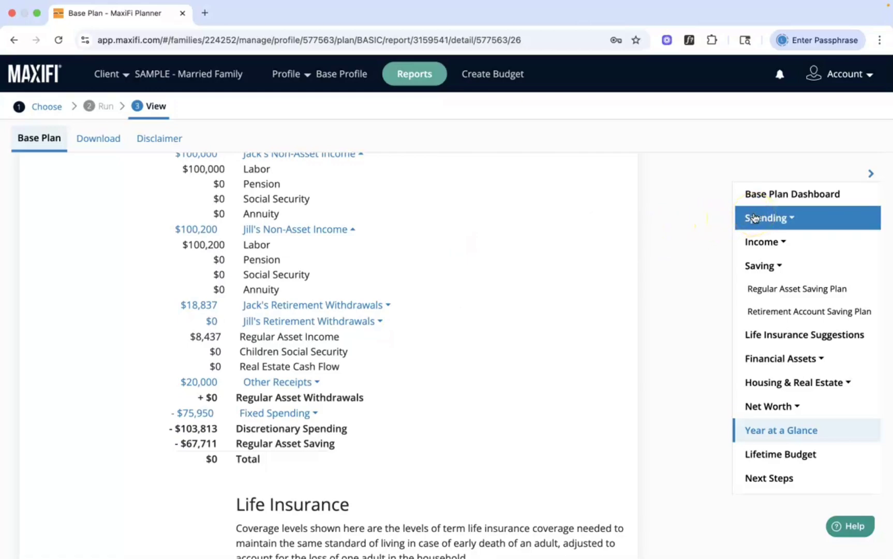
pyautogui.scroll(-1, 655, 409)
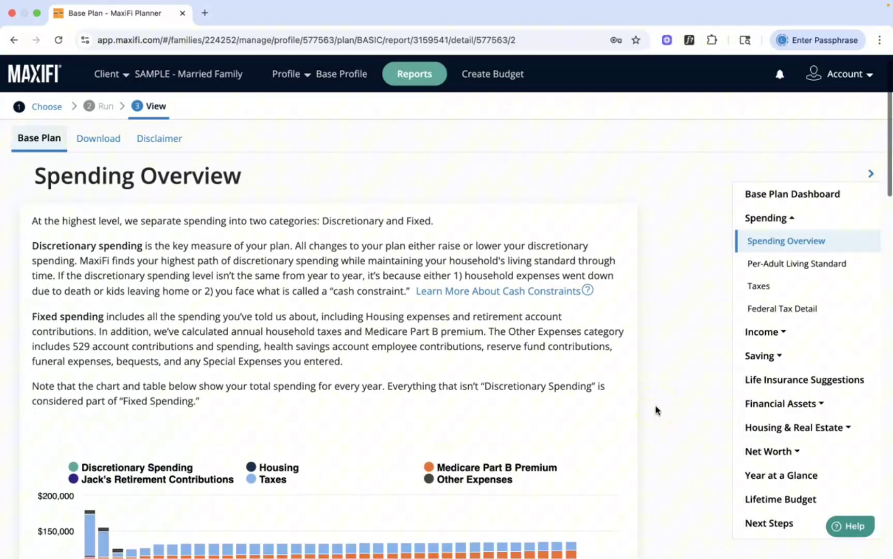
pyautogui.scroll(-3, 655, 409)
pyautogui.click(718, 331)
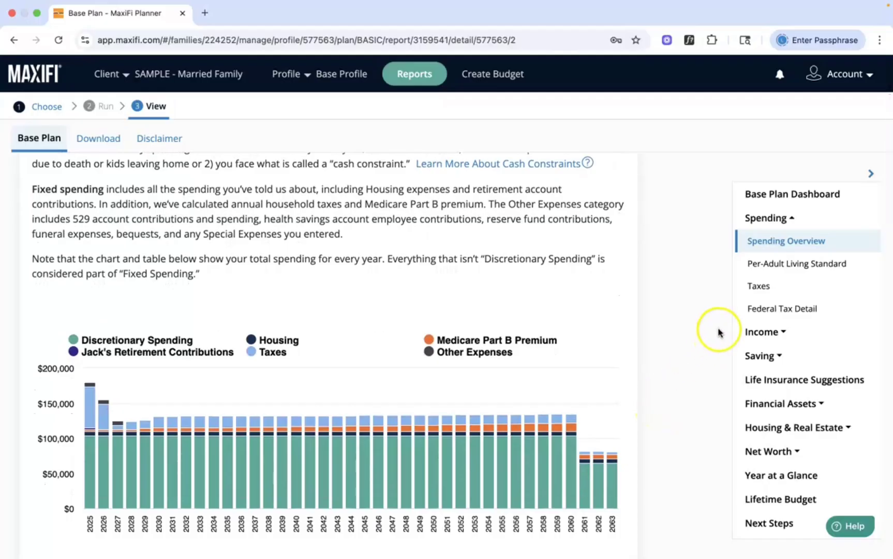
pyautogui.click(755, 342)
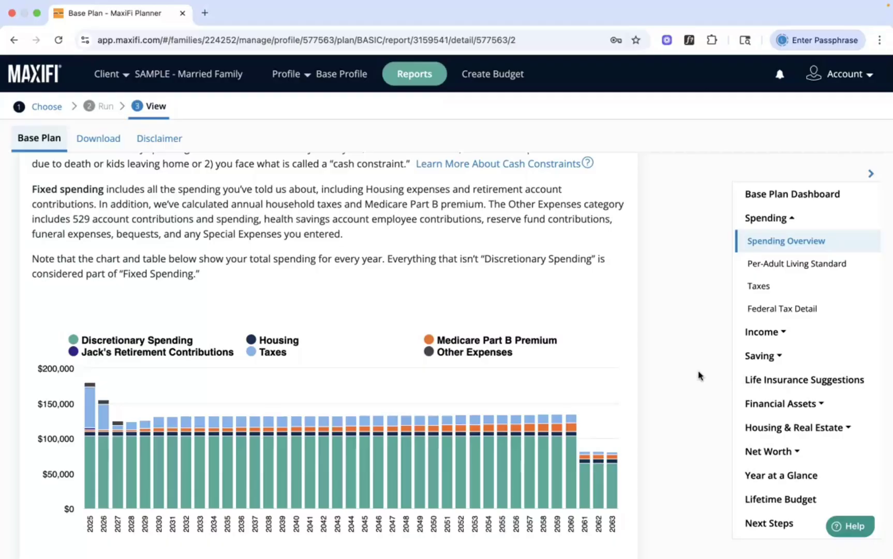
# Step: Bring up the MaxiFi Help panel with help-article search and customer support contact
pyautogui.click(843, 526)
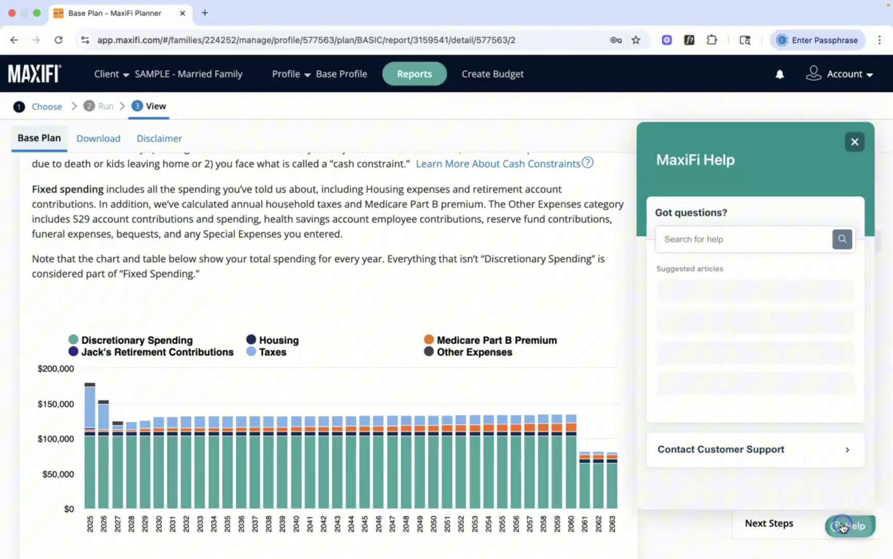